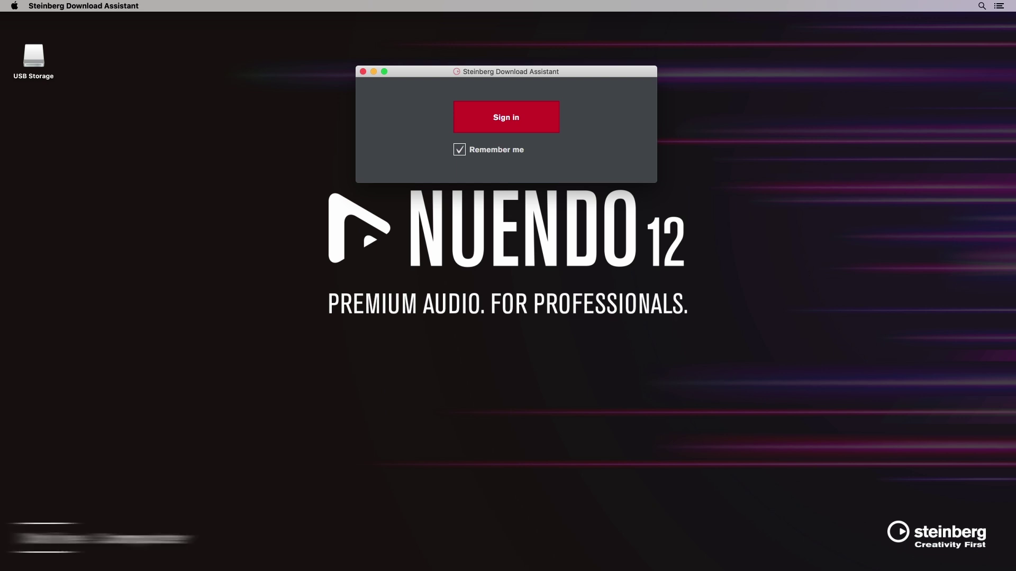
Sign in to the Steinberg account and redeem the pasted download access code for Nuendo 12.
left_click(529, 123)
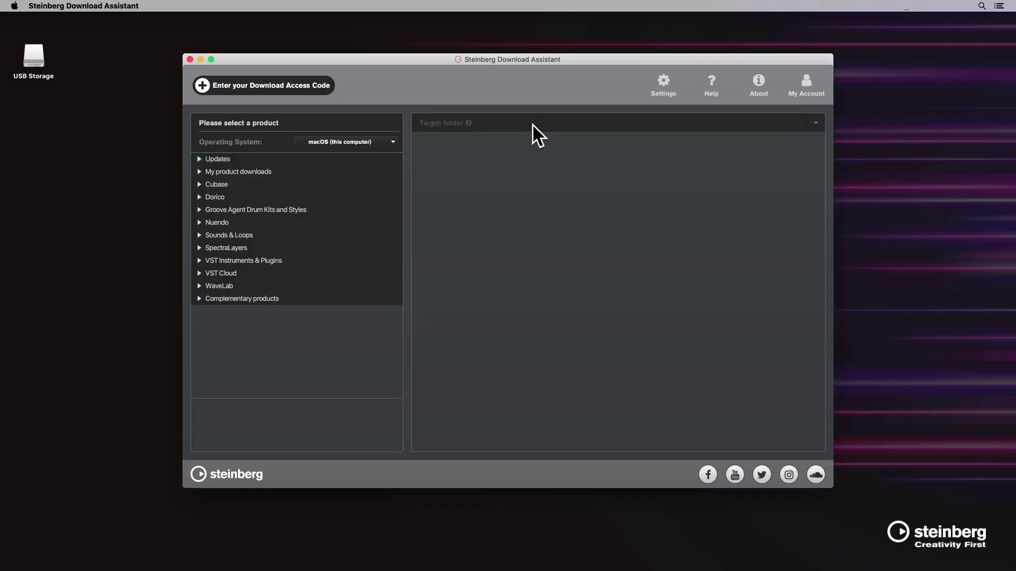
left_click(218, 91)
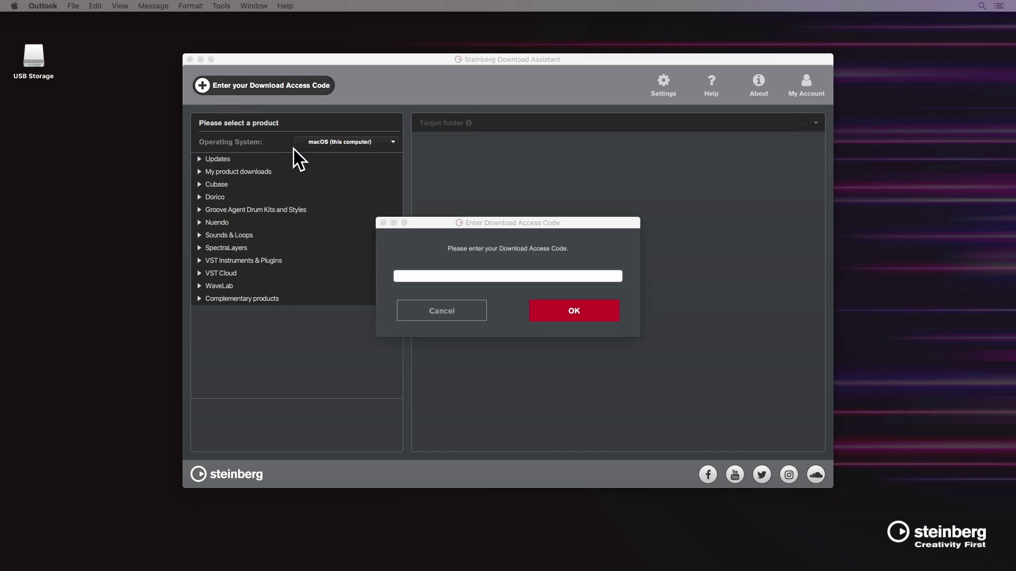
left_click(402, 275)
key("super+v")
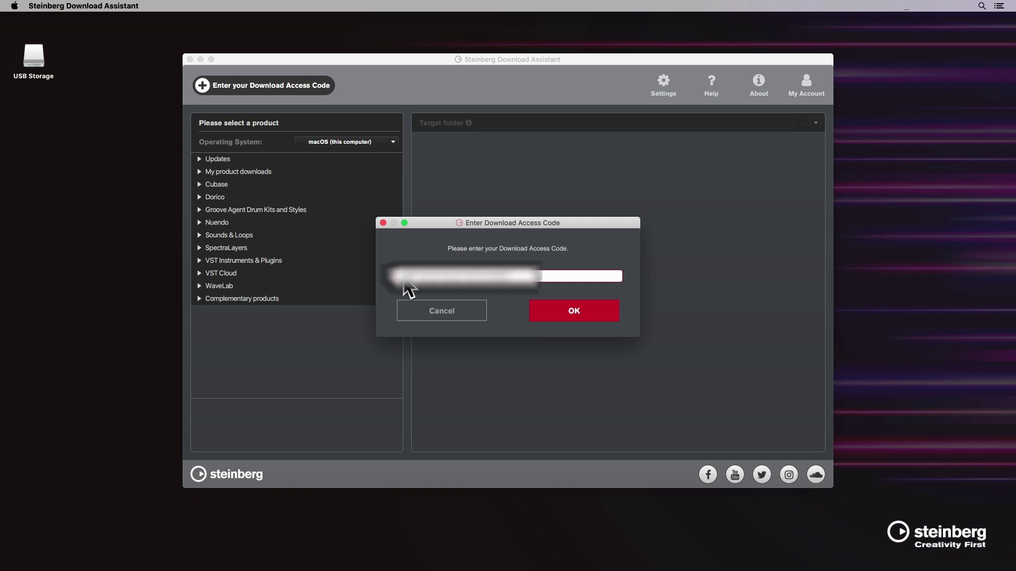
left_click(561, 311)
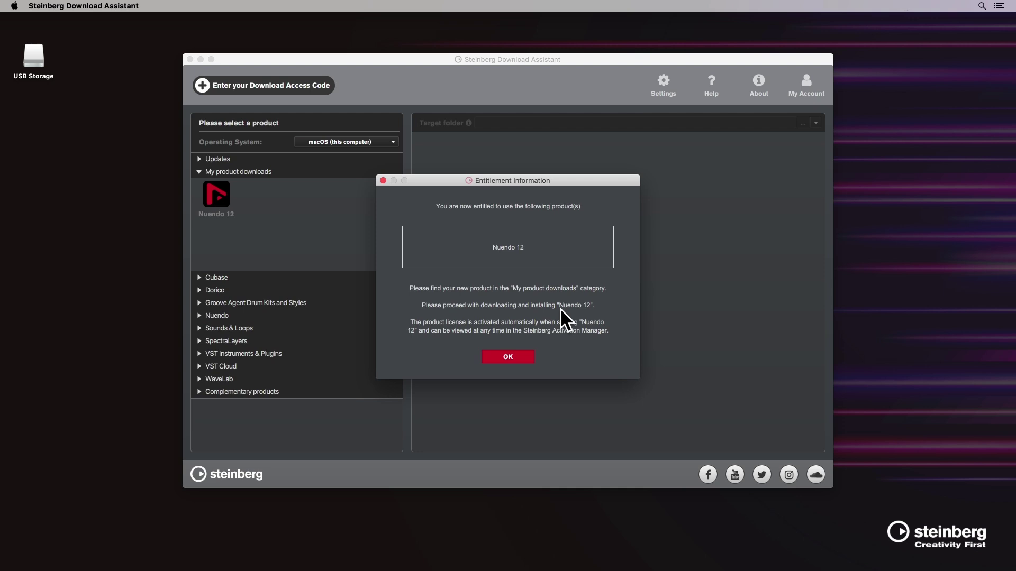
Dismiss the entitlement notice and activate the Nuendo 12 license.
left_click(521, 360)
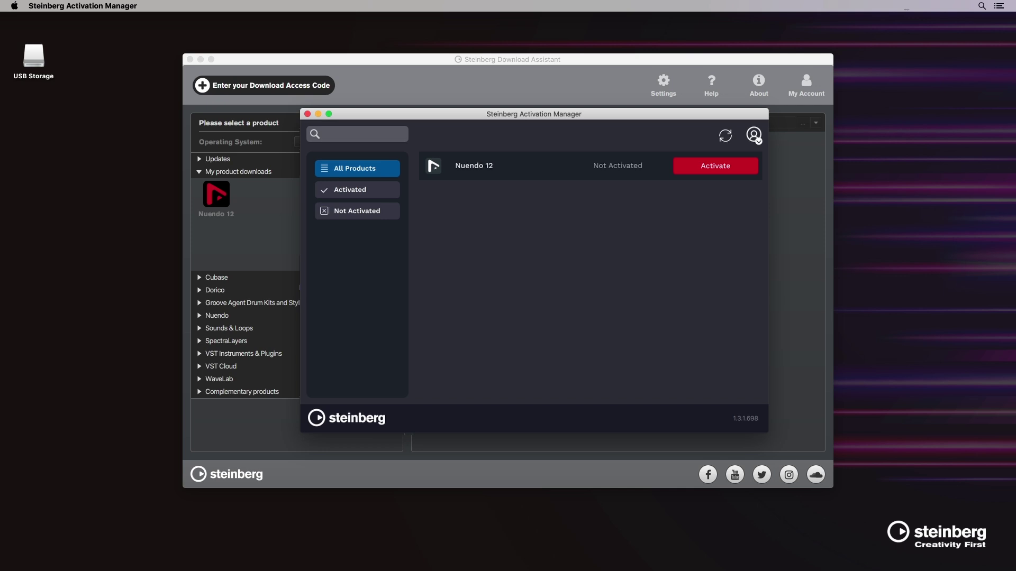
left_click(701, 168)
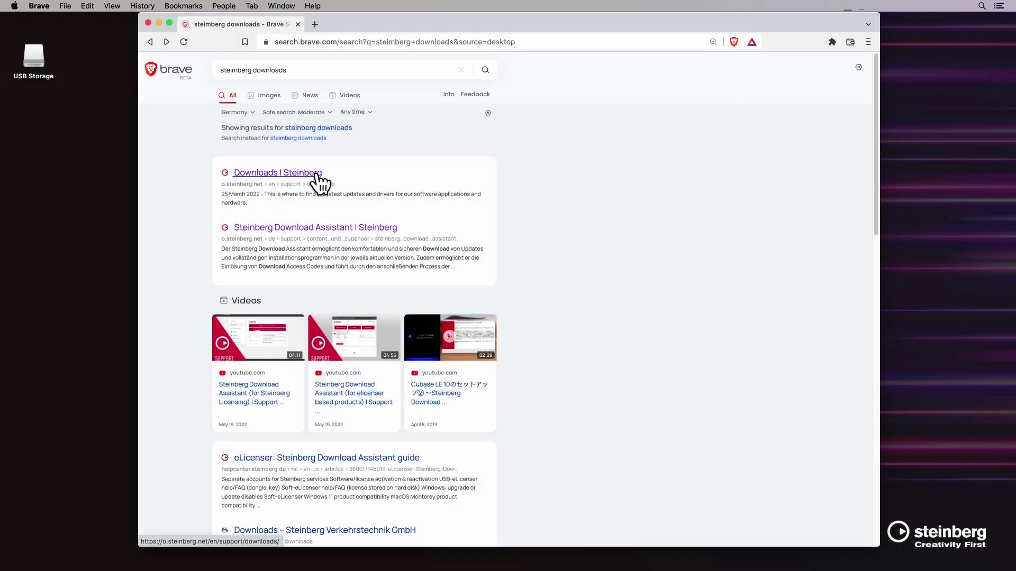
From the Nuendo 12 downloads on steinberg.net, save the Windows Activation Manager installer to USB Storage.
left_click(317, 174)
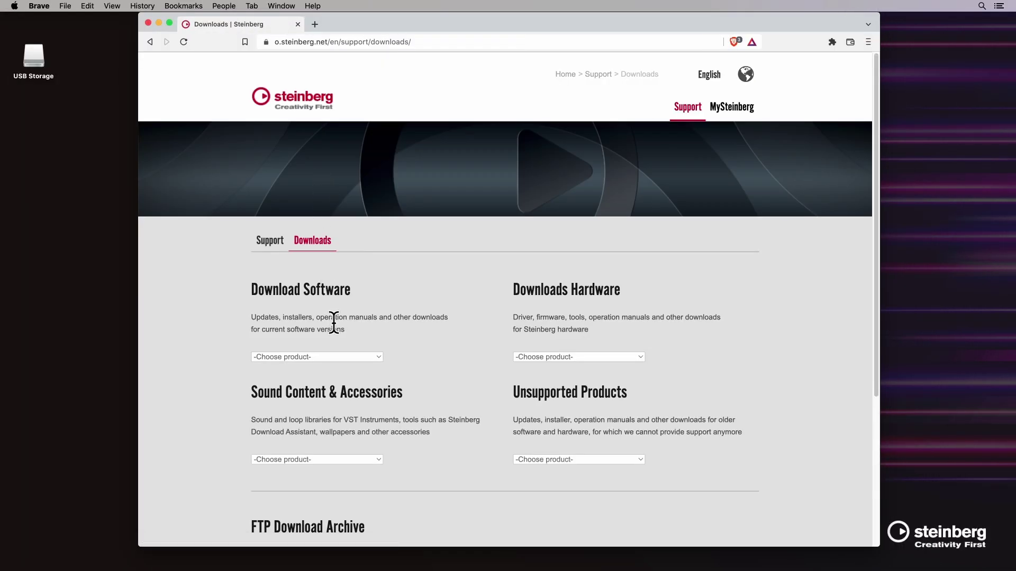
left_click(360, 357)
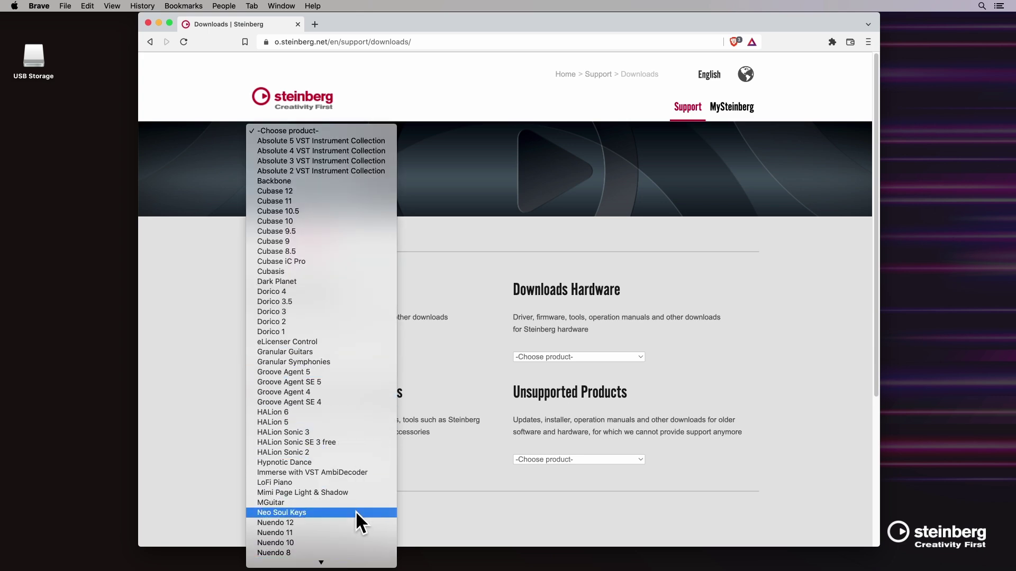
left_click(357, 524)
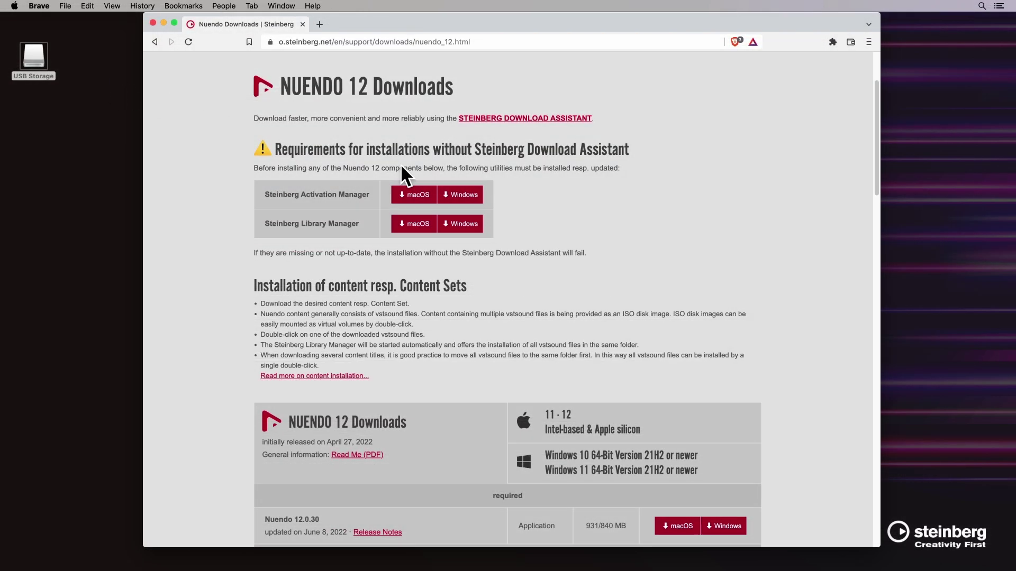
left_click(467, 202)
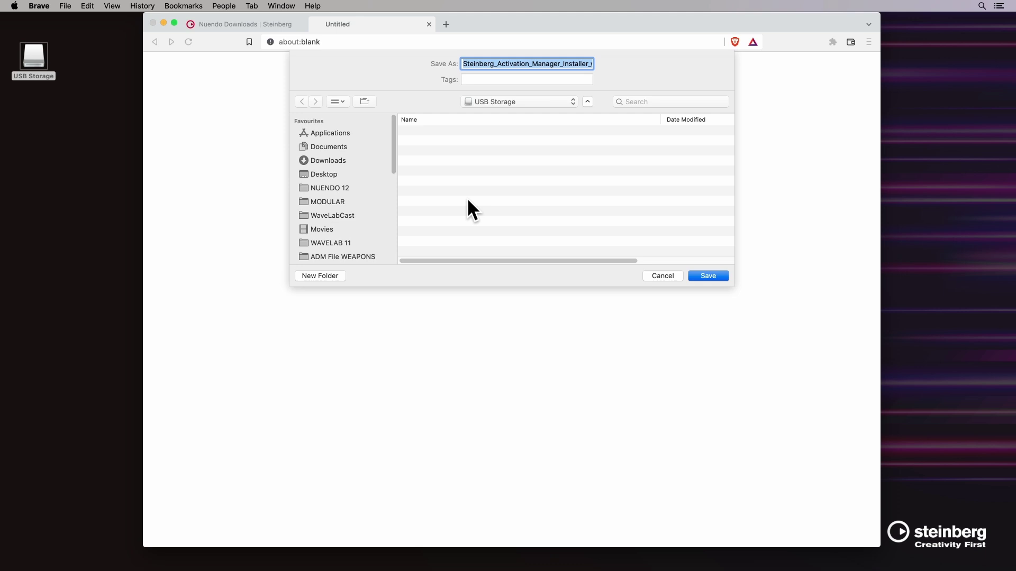
left_click(709, 276)
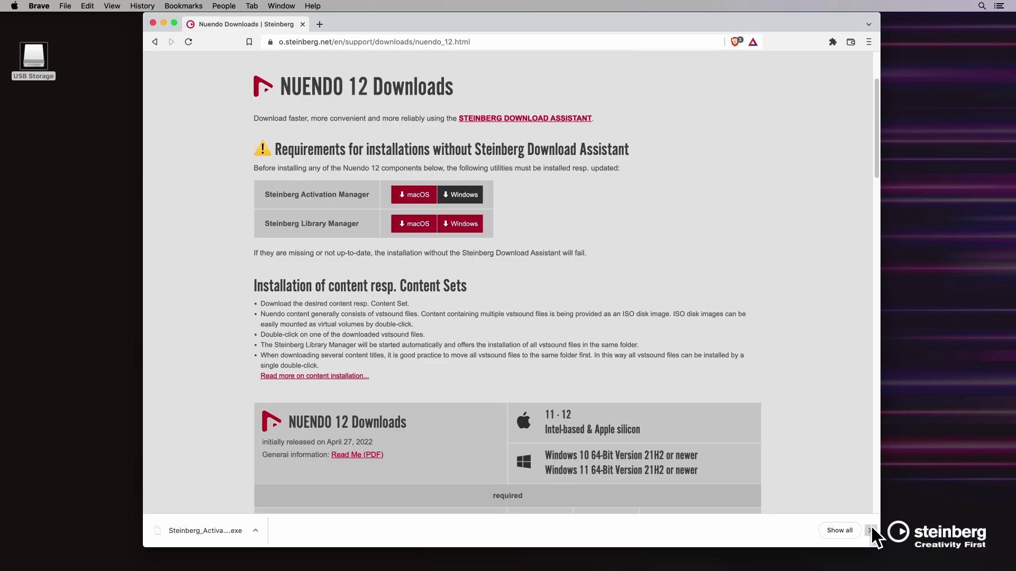
left_click(870, 530)
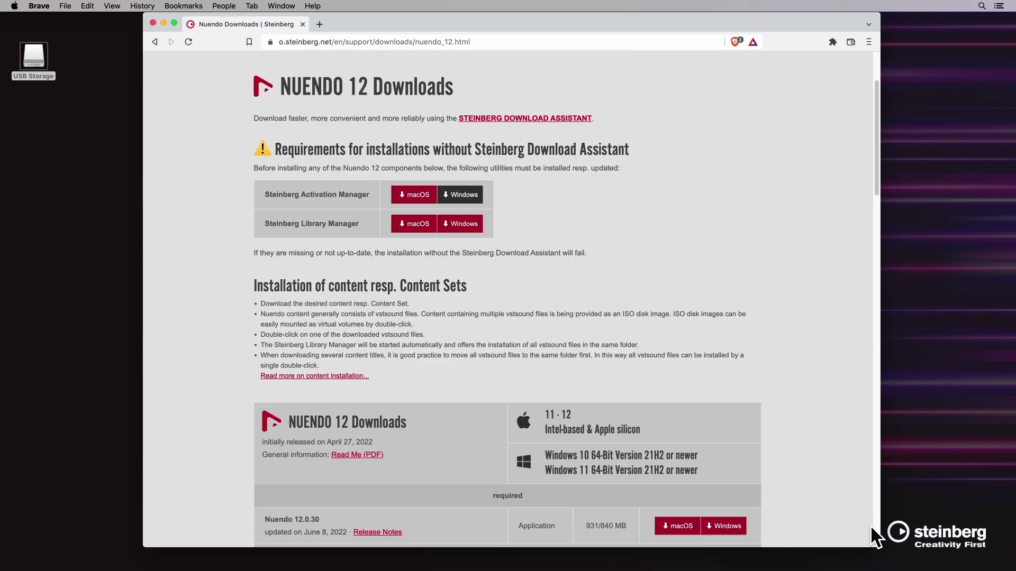
Save the Nuendo 12.0.30 Windows installer to USB Storage.
left_click(733, 525)
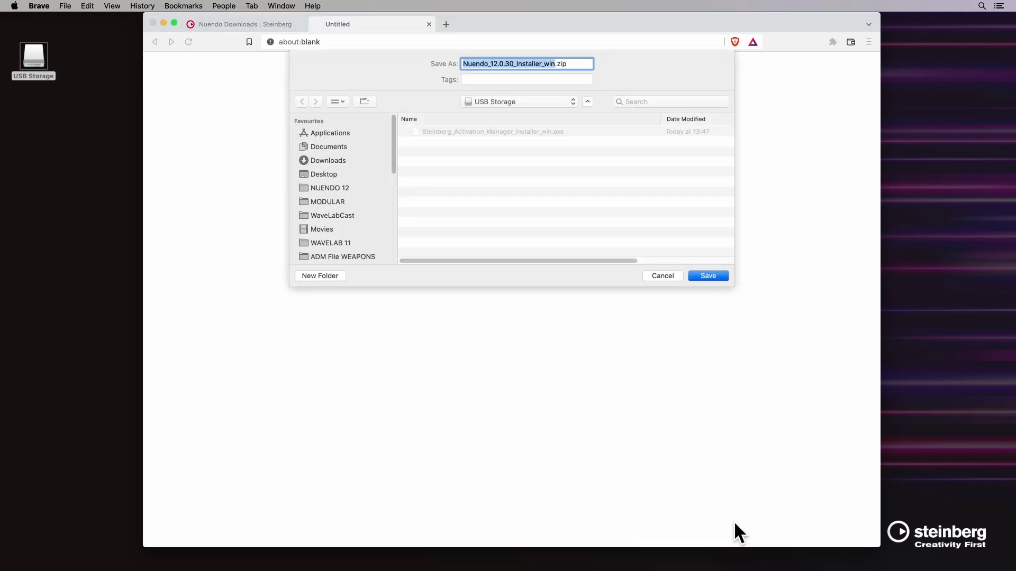
key("Return")
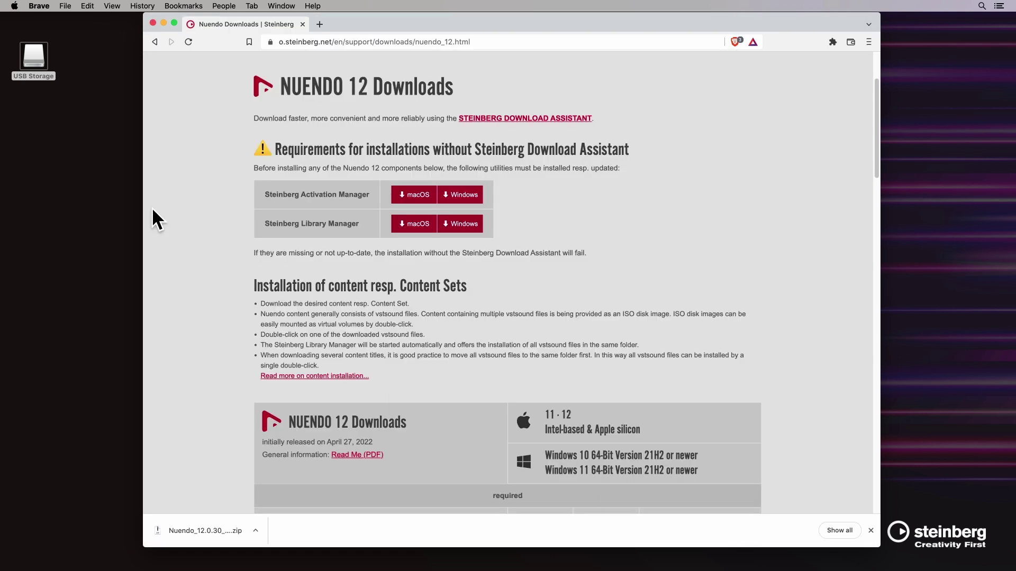
double_click(25, 51)
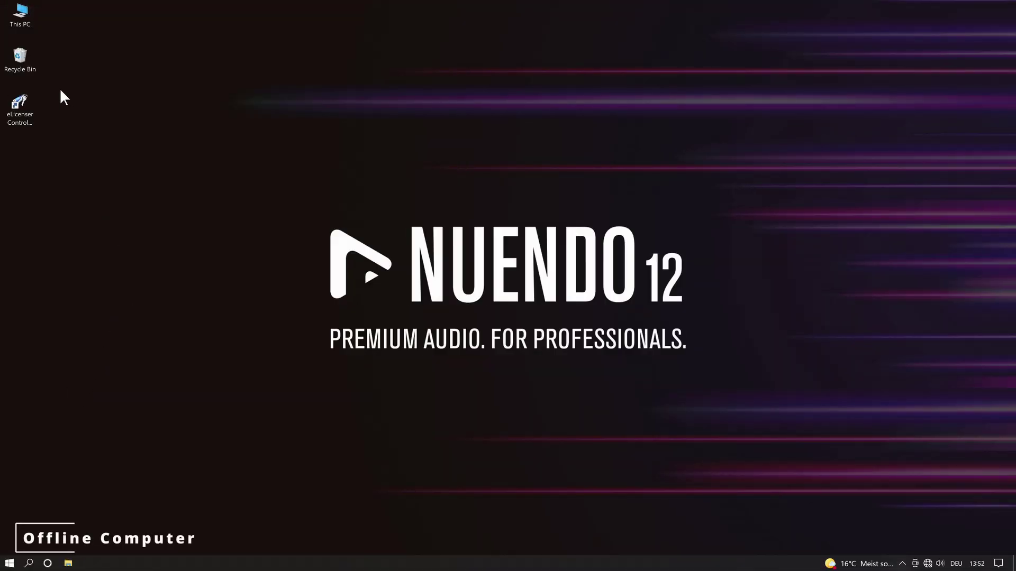
Run the Activation Manager installer from USB Storage (E:), accepting the license terms.
double_click(25, 14)
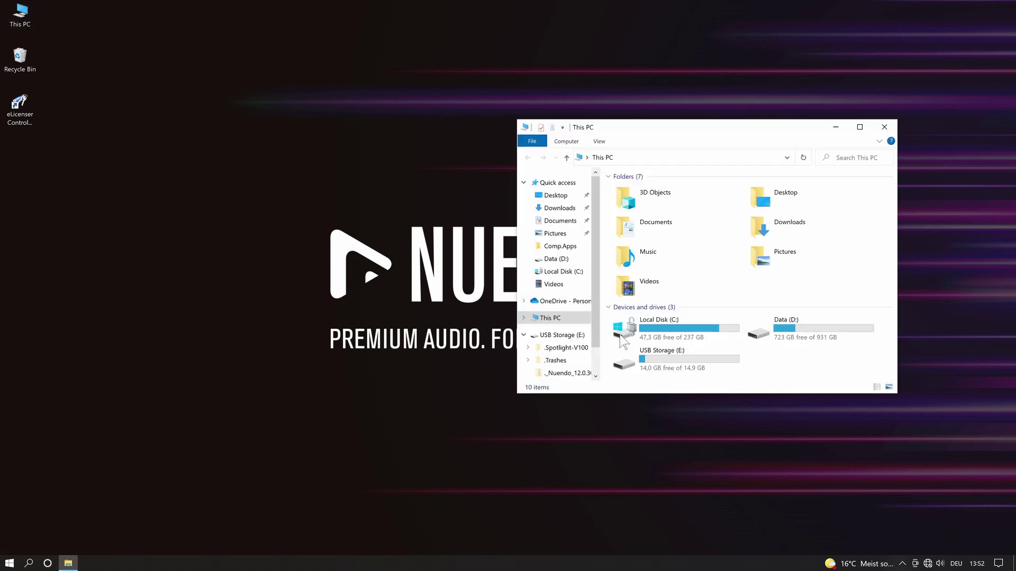
double_click(663, 358)
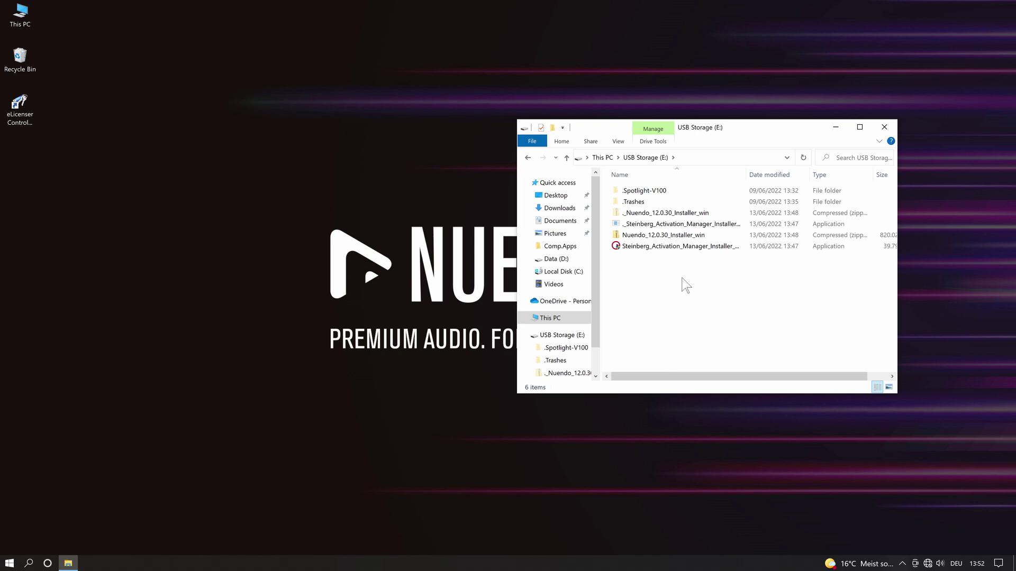
double_click(680, 246)
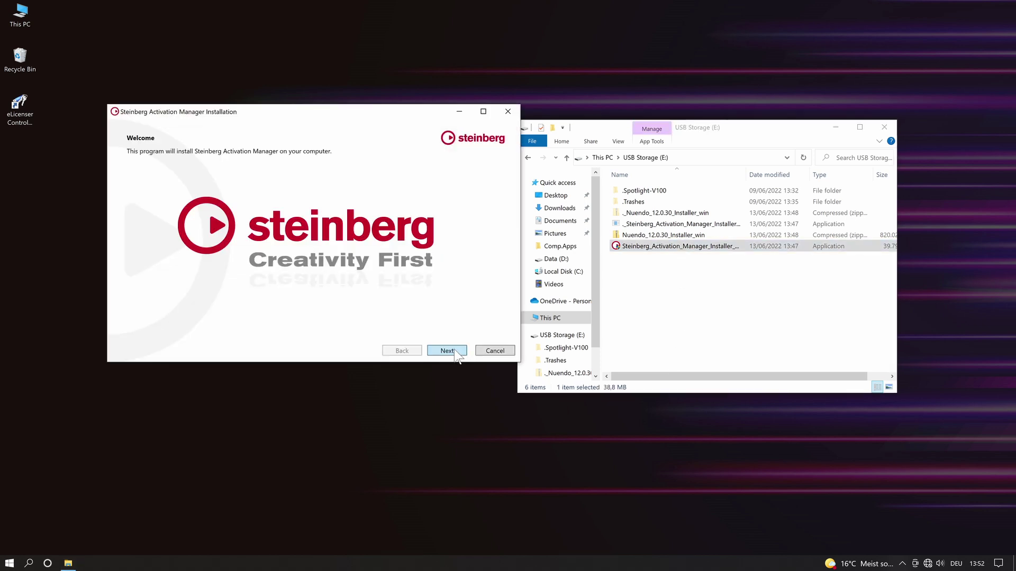
left_click(450, 350)
left_click(361, 323)
left_click(450, 351)
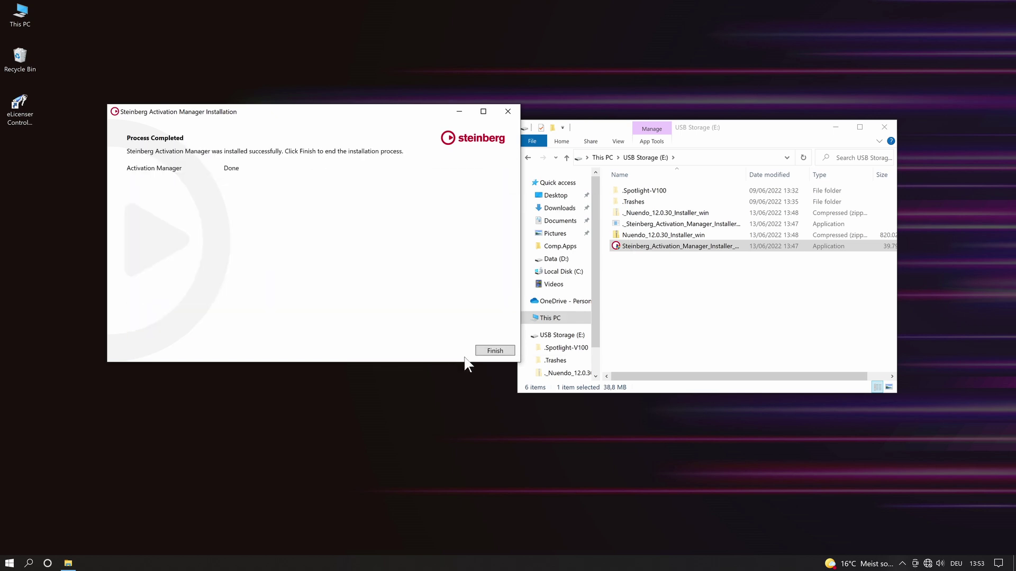
Start offline activation and save the request file as LicenseFileRequest on USB Storage (E:).
left_click(494, 351)
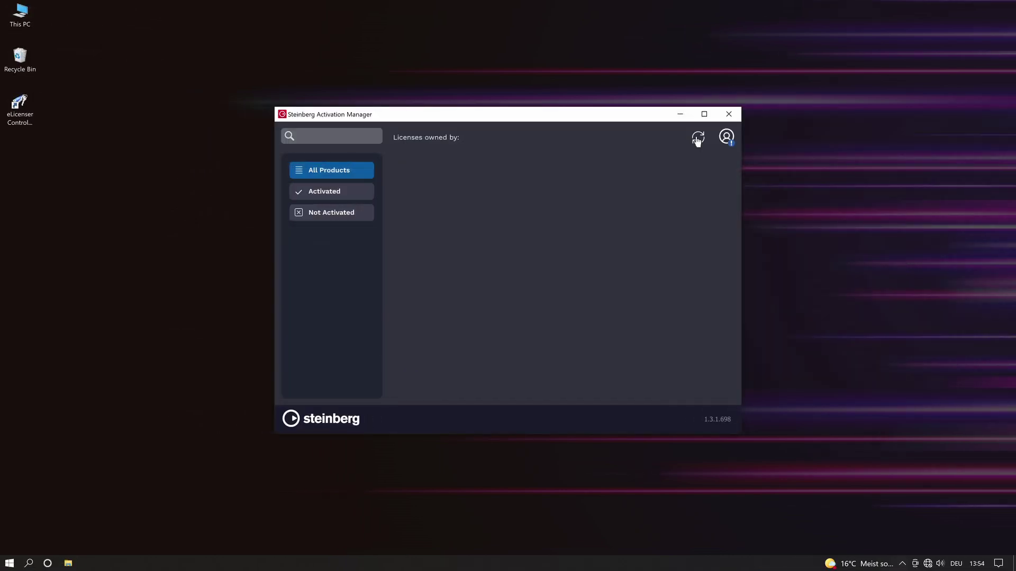
left_click(726, 138)
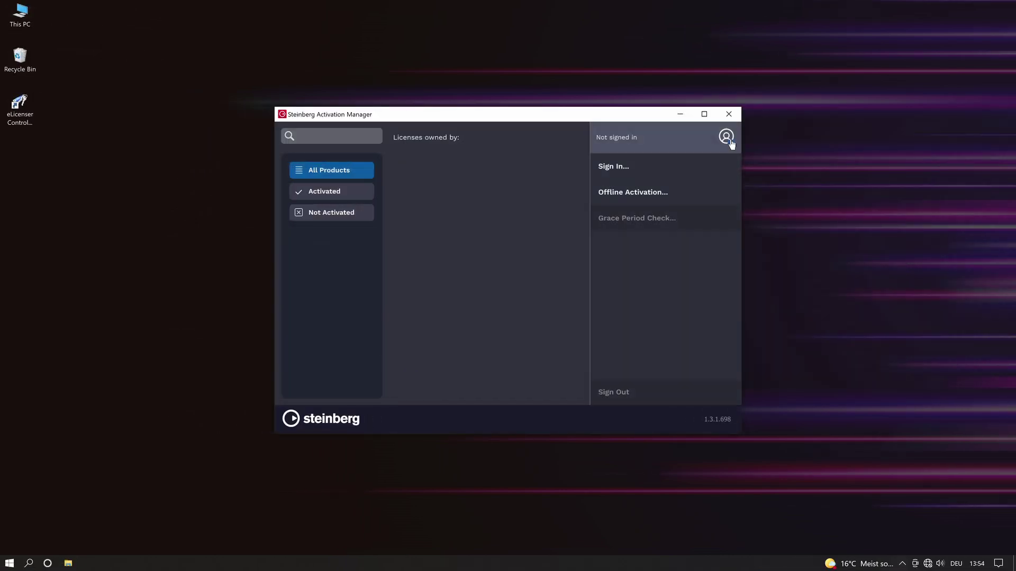
left_click(676, 190)
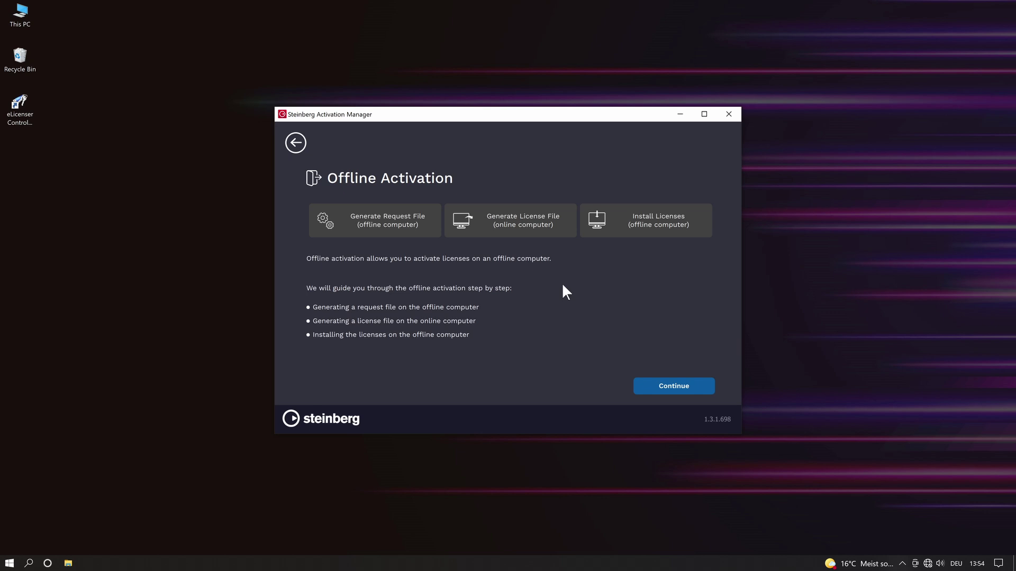
left_click(658, 389)
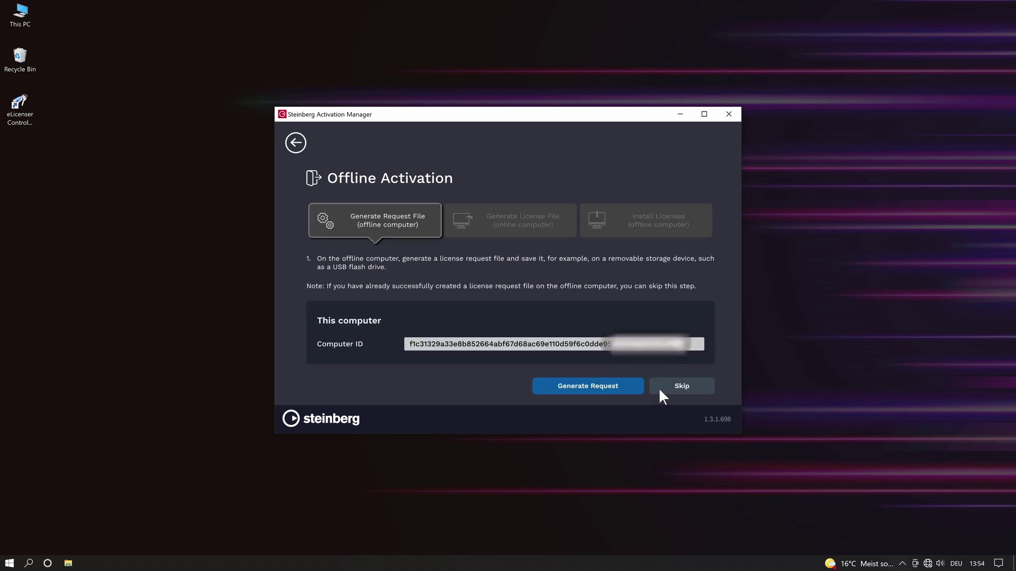
left_click(621, 383)
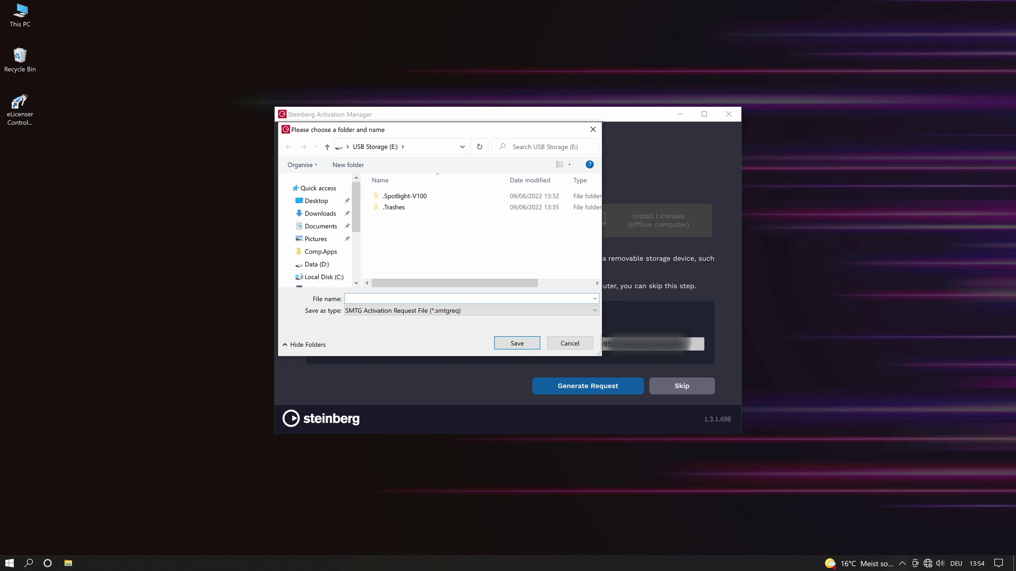
type("LicenseFileRequestN1")
key("Return")
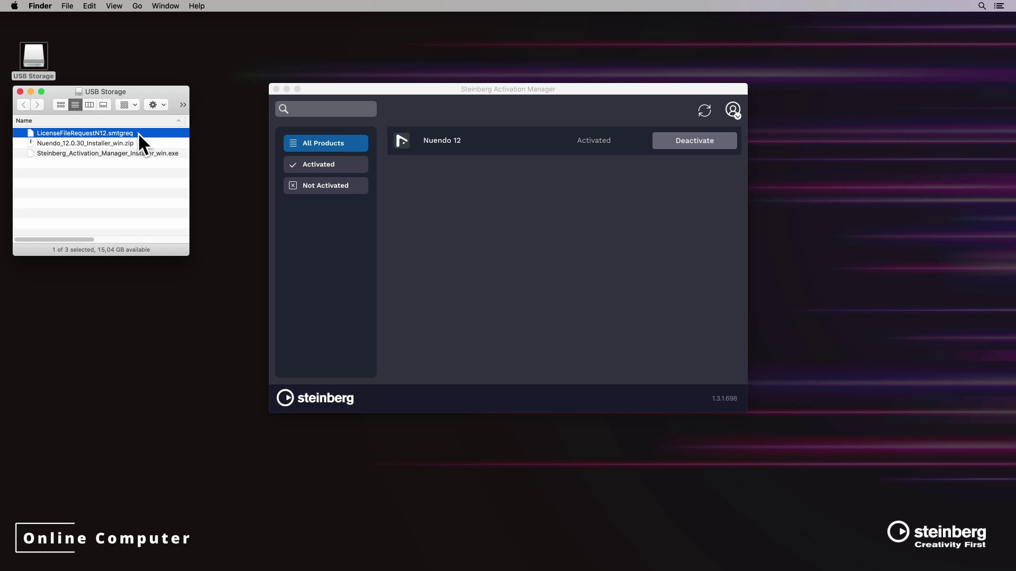
Choose Generate License File from the account panel.
left_click(733, 111)
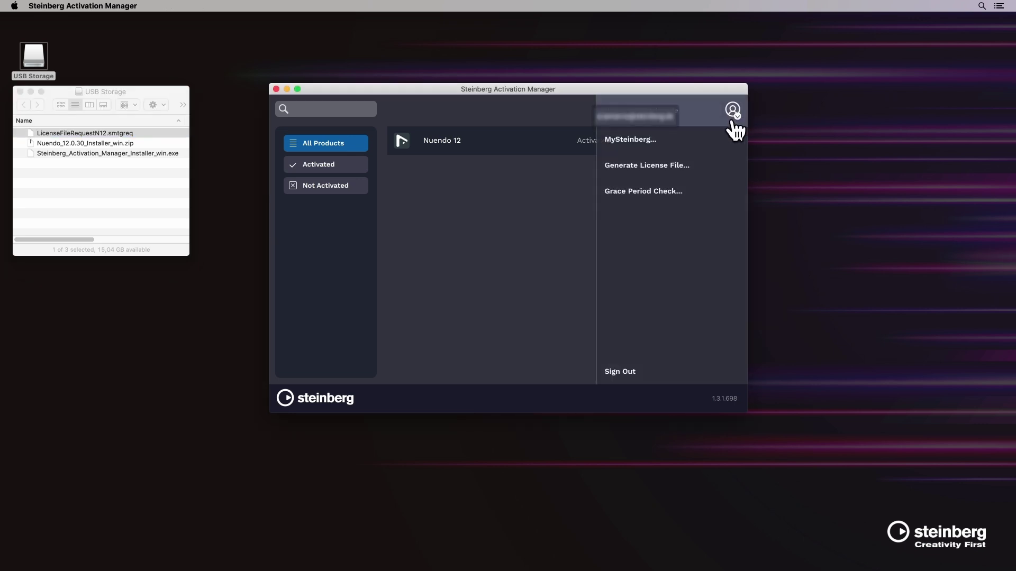
left_click(730, 173)
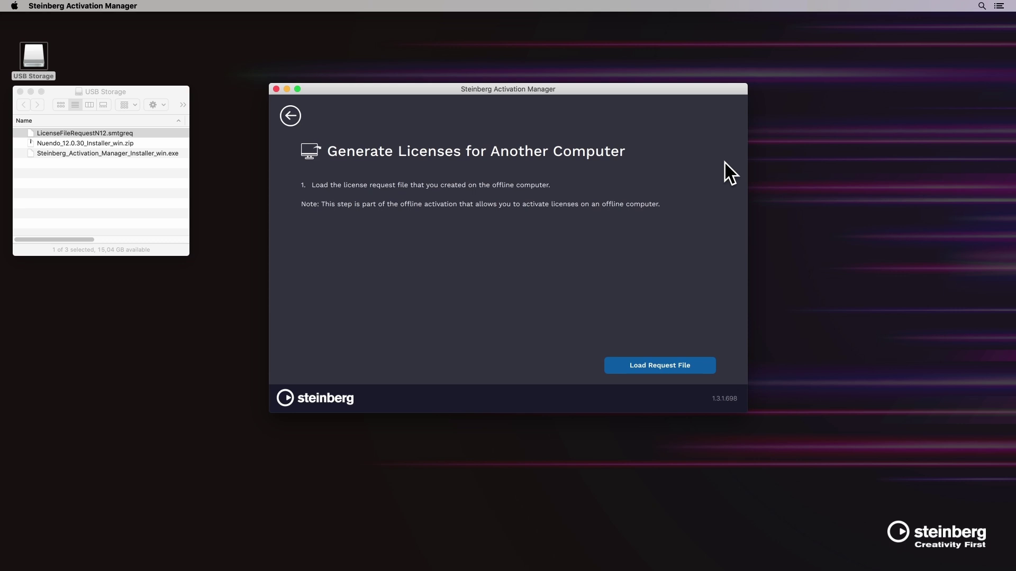
Load LicenseFileRequestN12.smtgreq, include Nuendo 12, and save the license as N12OfflineLicense.
left_click(703, 363)
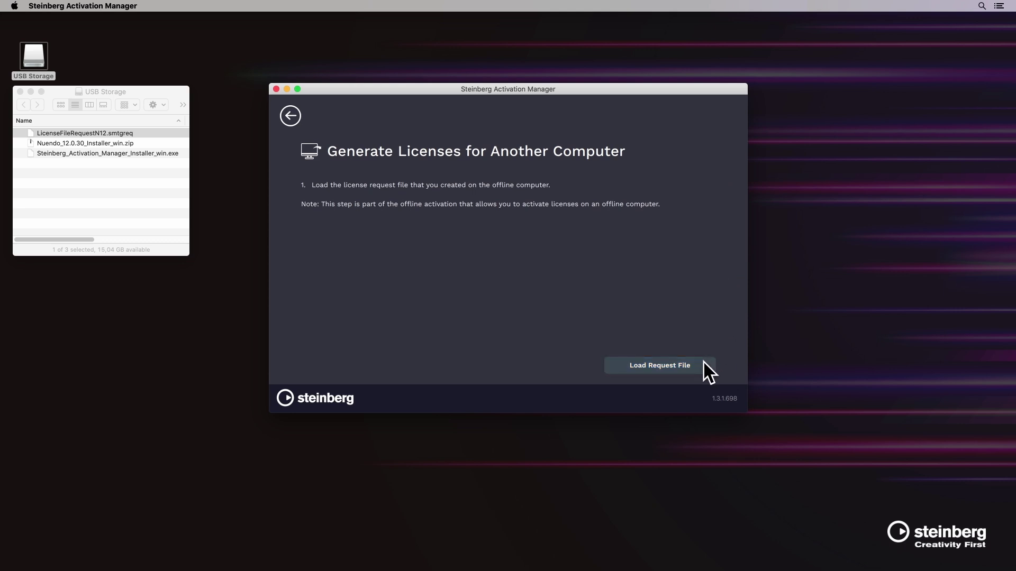
left_click(705, 363)
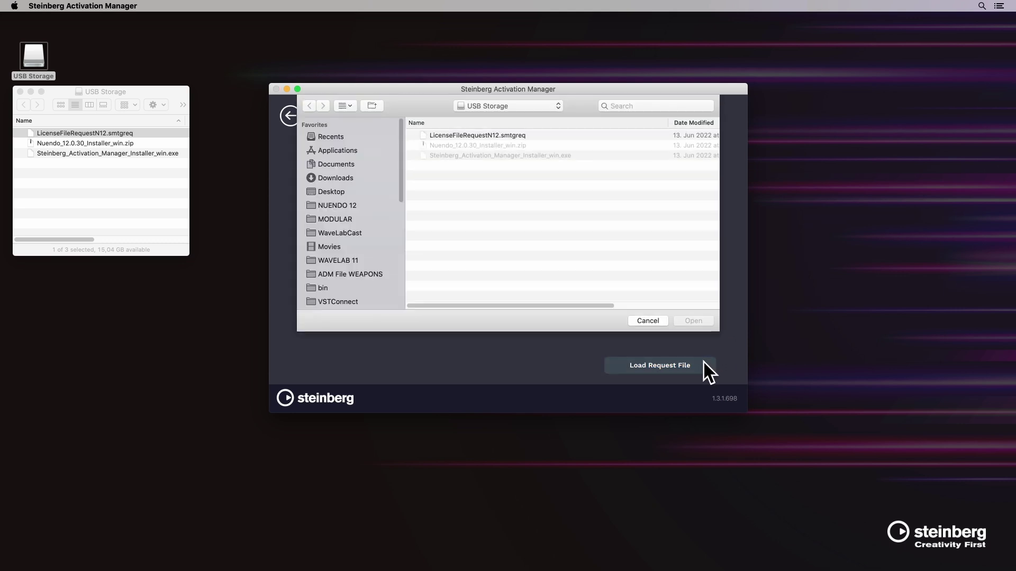
left_click(546, 137)
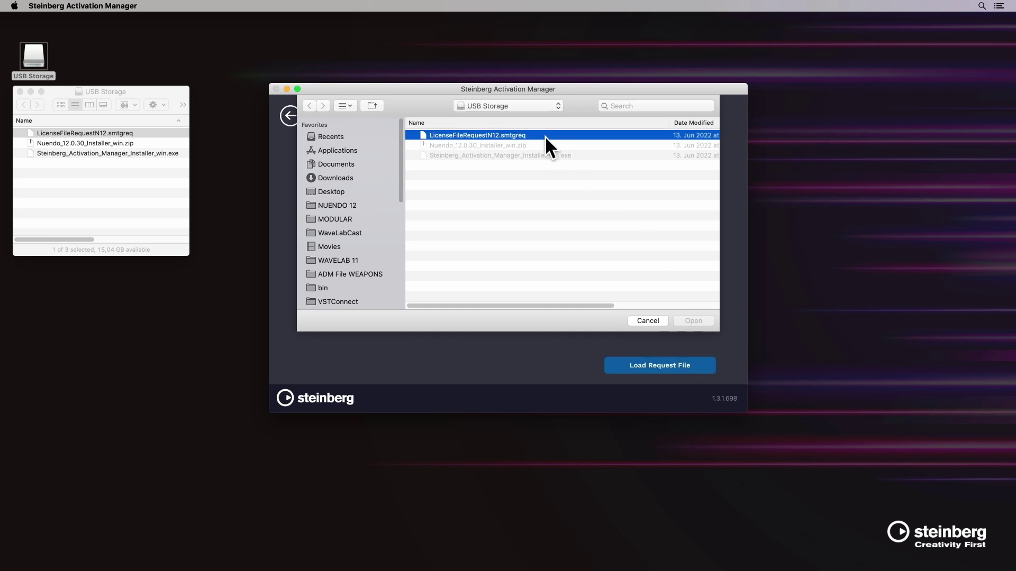
left_click(690, 321)
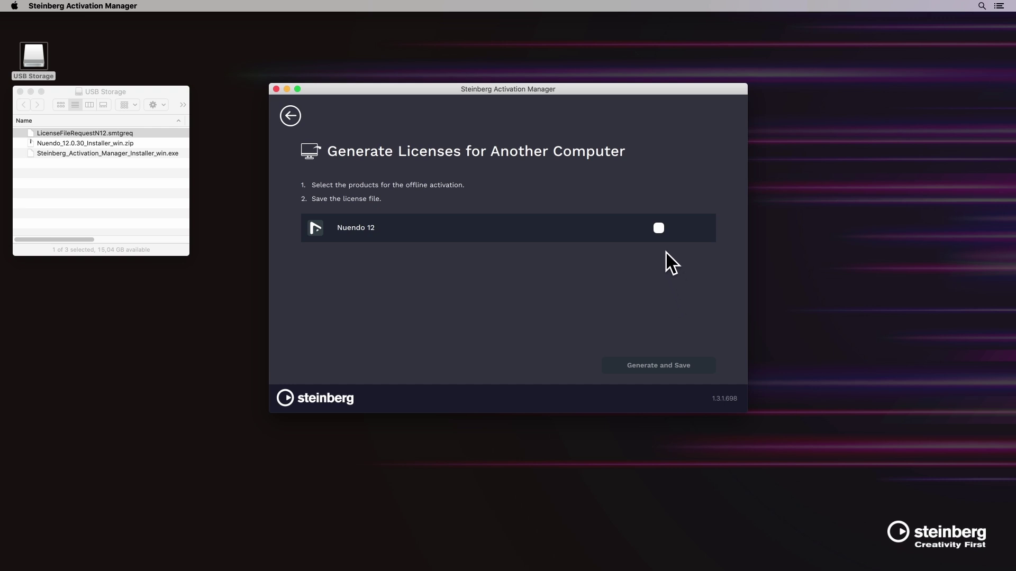
left_click(658, 229)
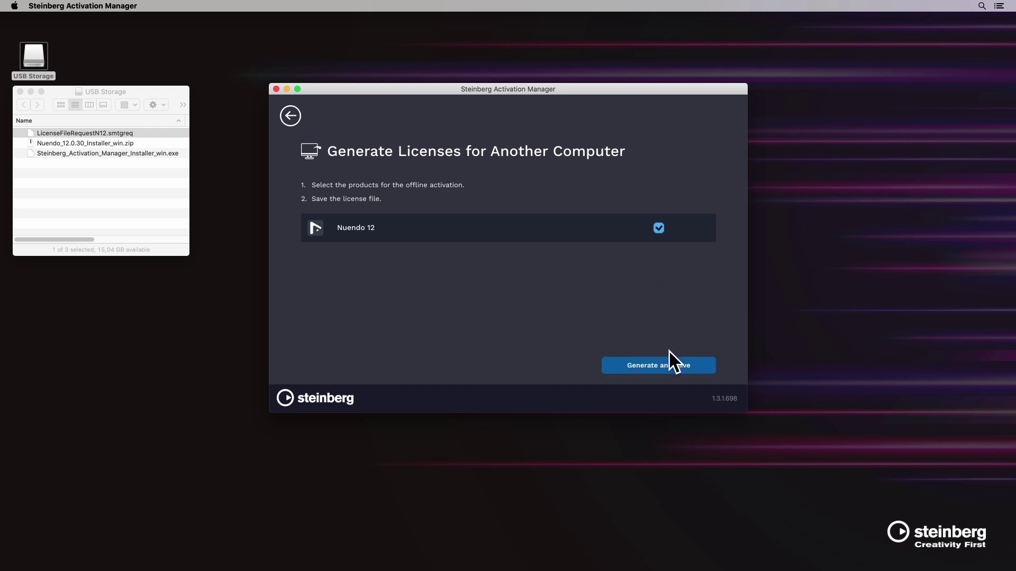
left_click(669, 370)
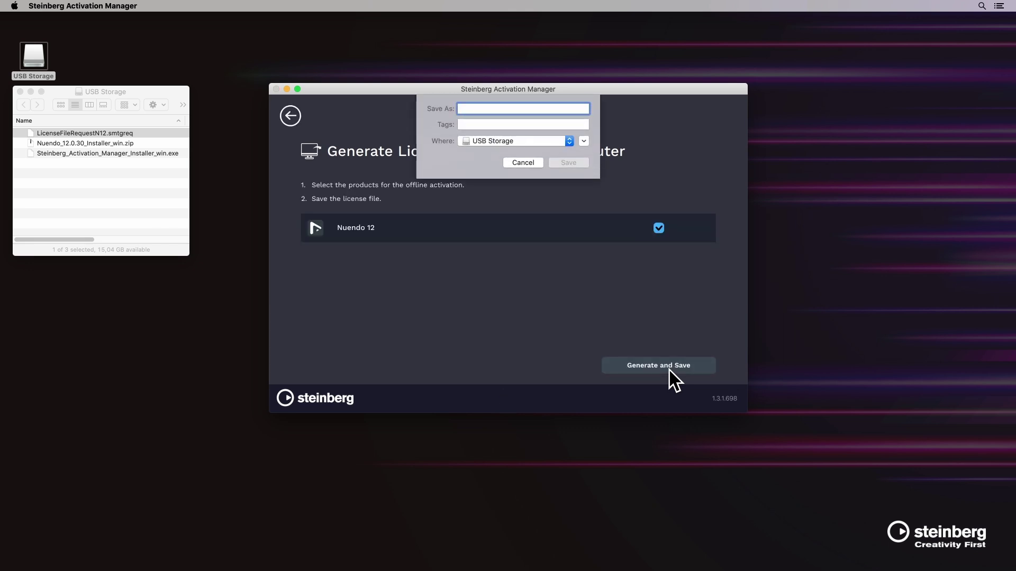
type("N12OfflineLicense")
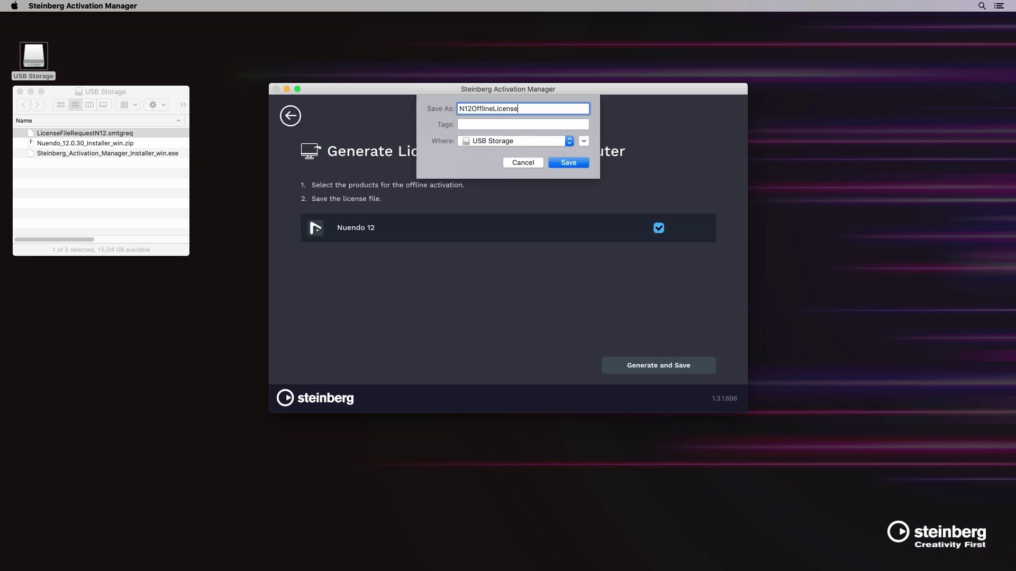
key("Return")
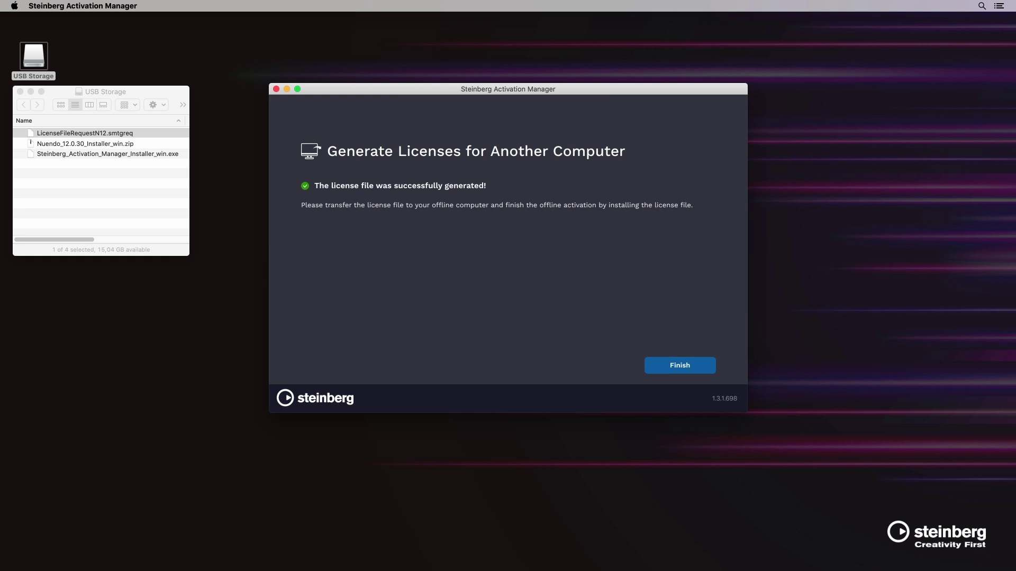
Install N12OfflineLicense.smtglic on the offline computer through the offline activation wizard.
left_click(681, 369)
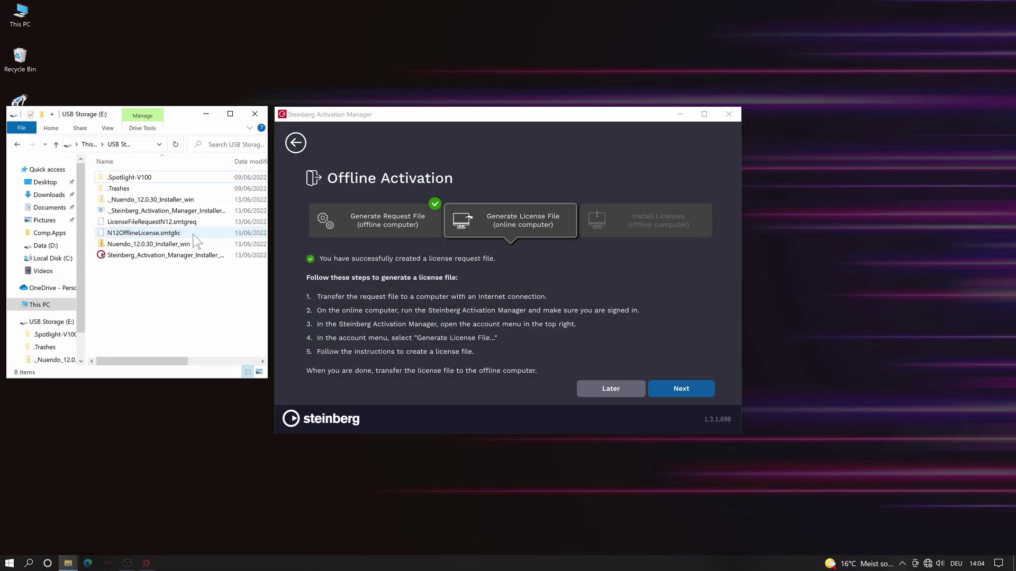
left_click(194, 235)
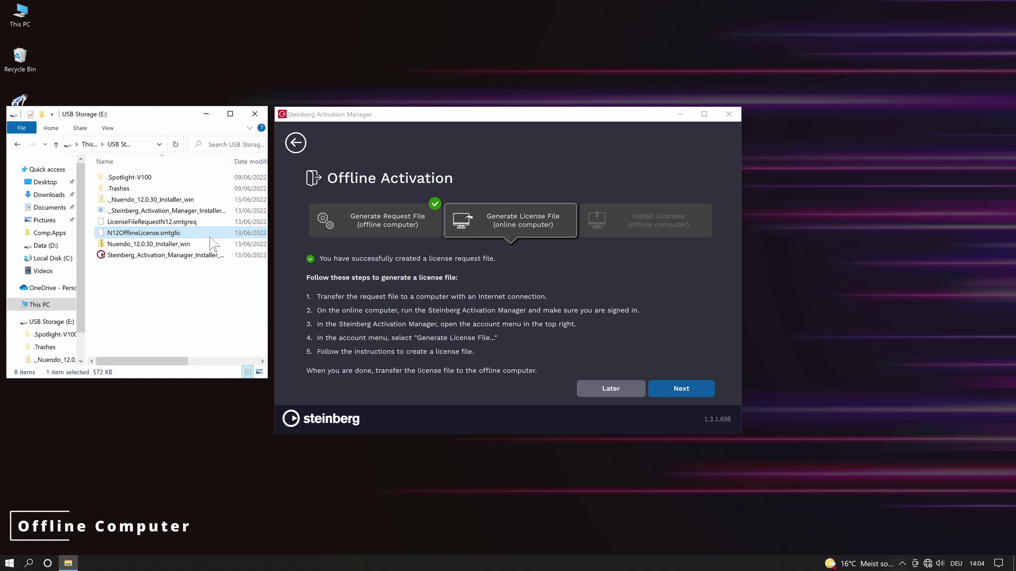
left_click(662, 388)
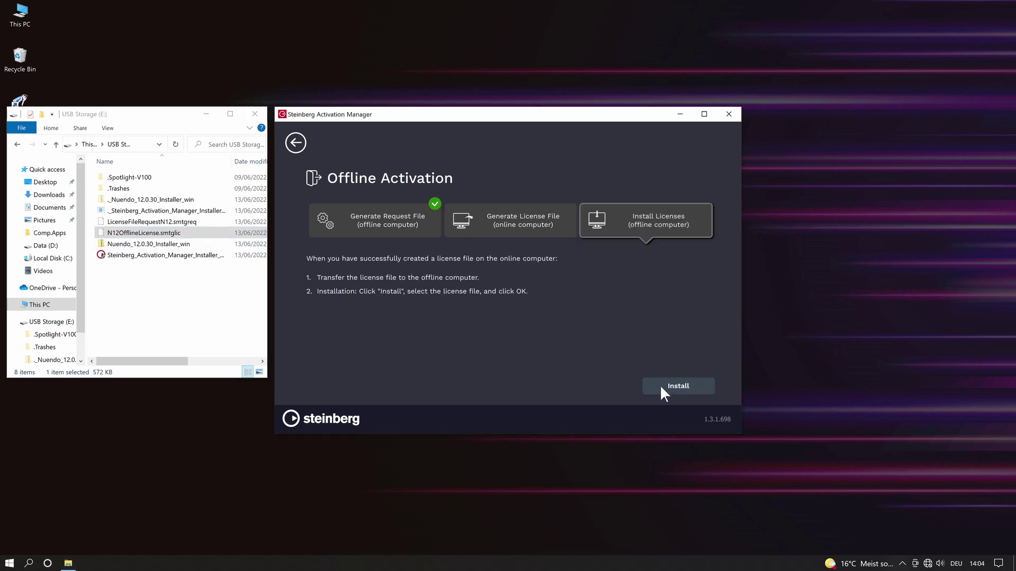
left_click(671, 385)
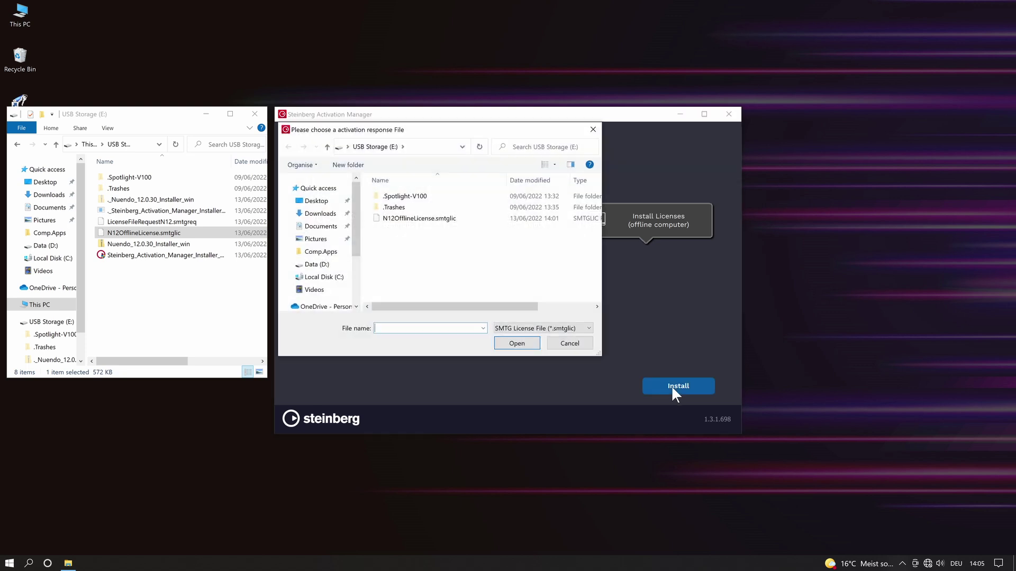
left_click(458, 220)
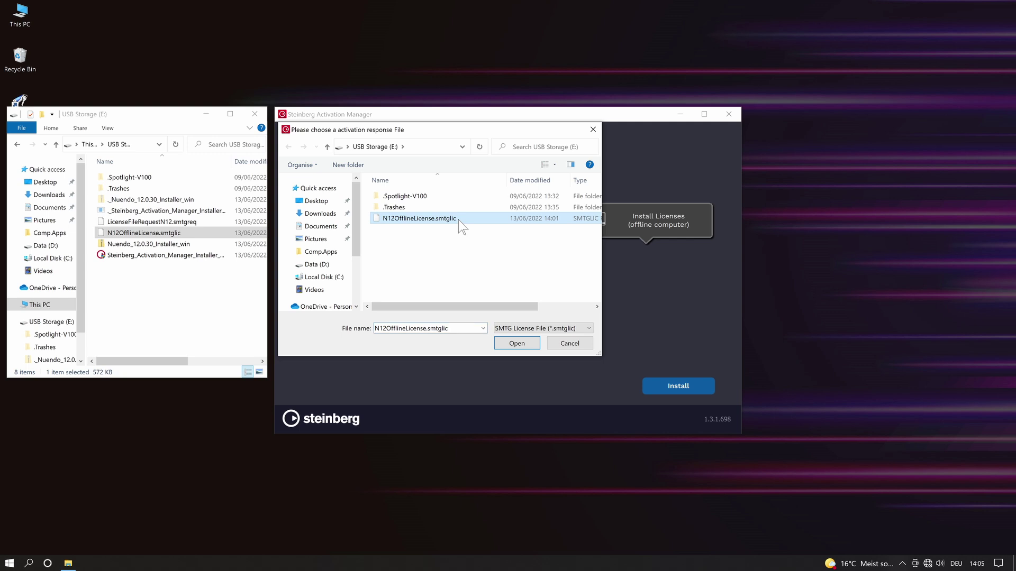
left_click(522, 341)
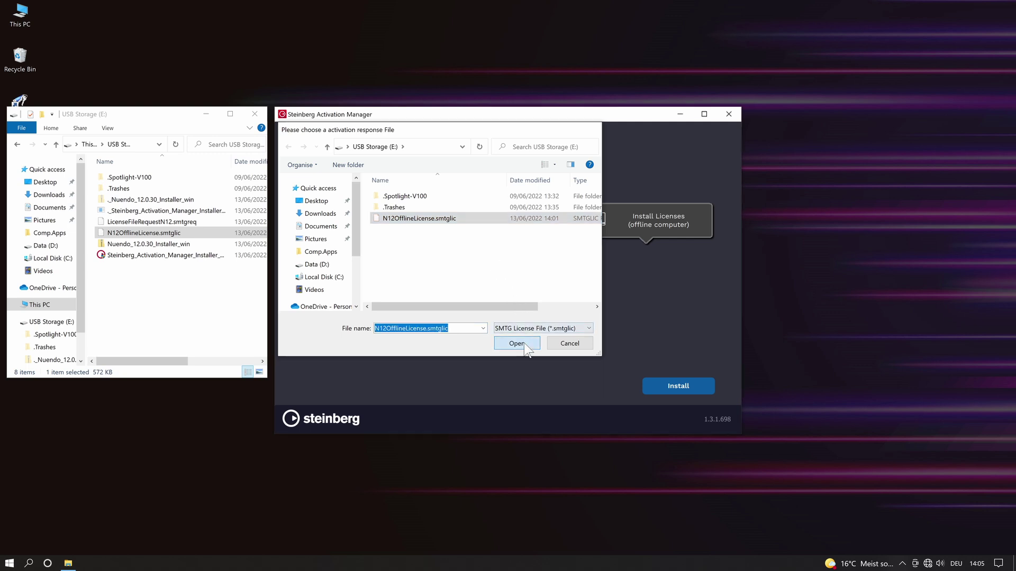
Open the Nuendo_12.0.30_Installer_win zip, run the Nuendo12 installer and finish setup.
left_click(701, 387)
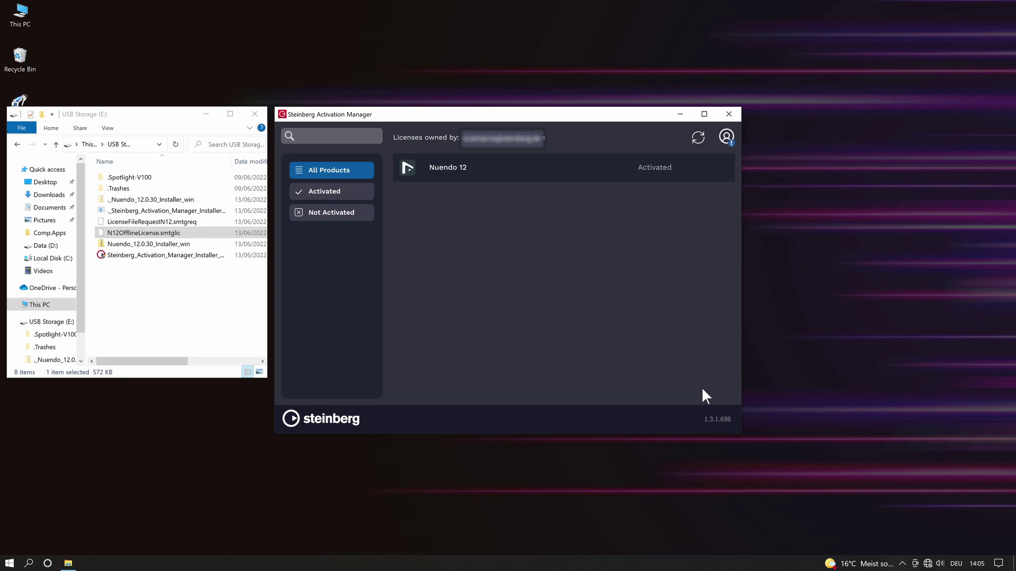
double_click(196, 244)
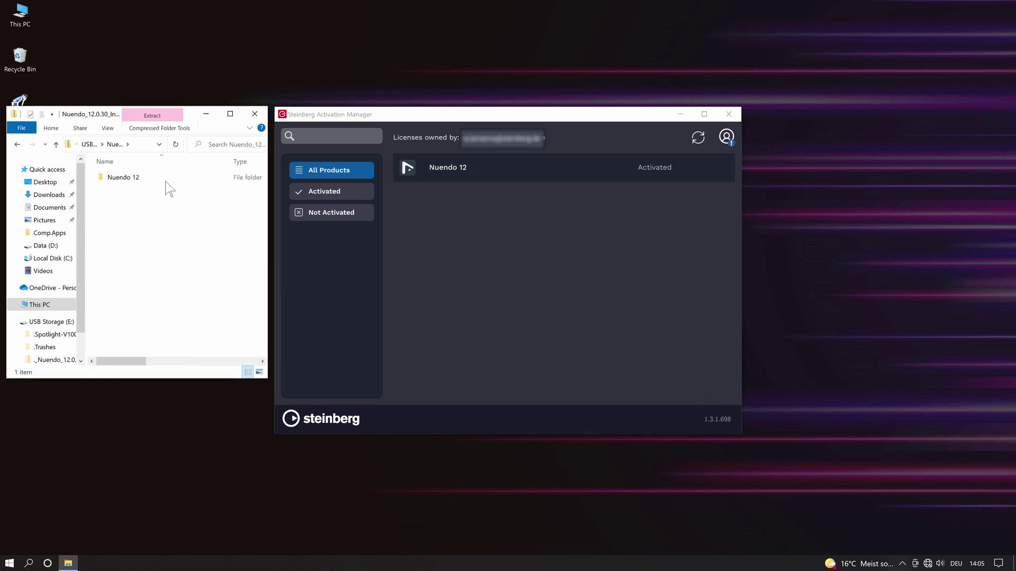
double_click(136, 180)
double_click(136, 180)
double_click(135, 179)
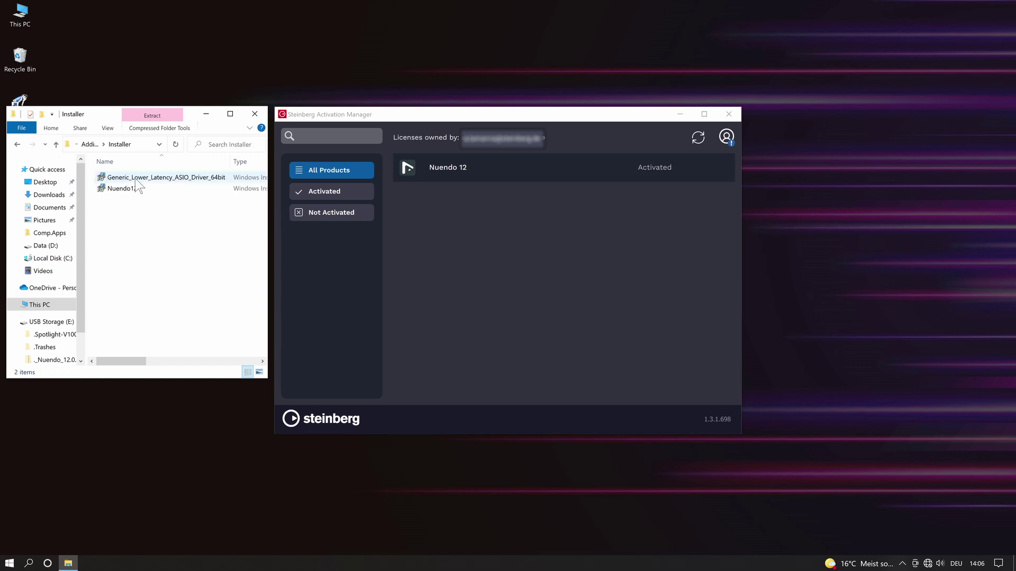
double_click(142, 188)
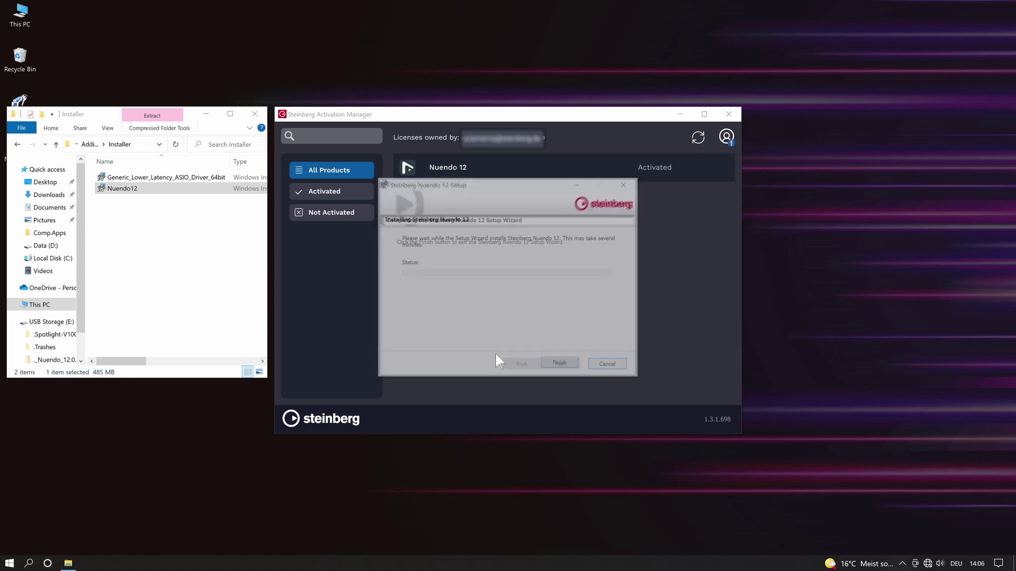
left_click(553, 364)
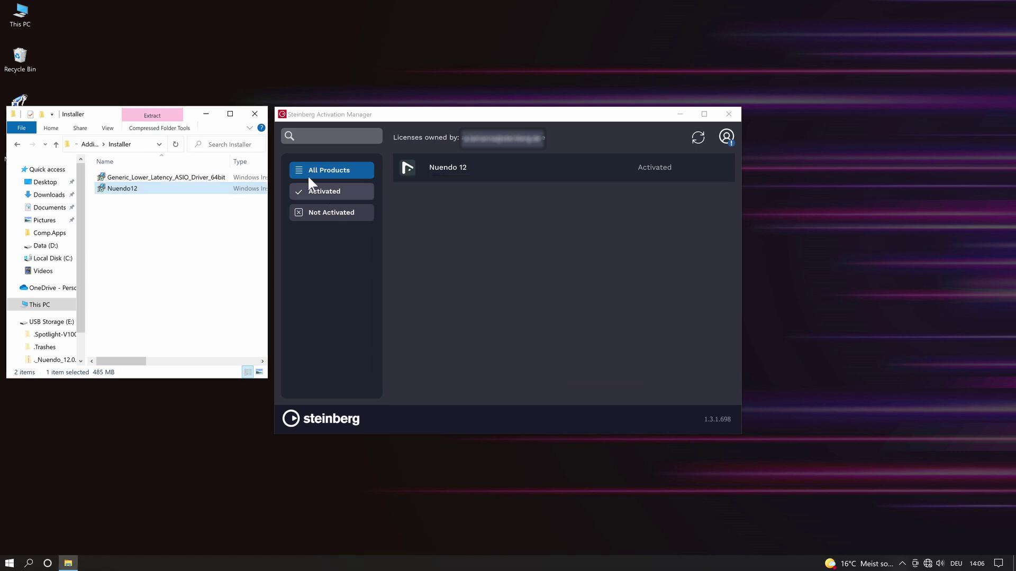
Close the installer folder and launch Nuendo 12 from its desktop shortcut.
left_click(255, 114)
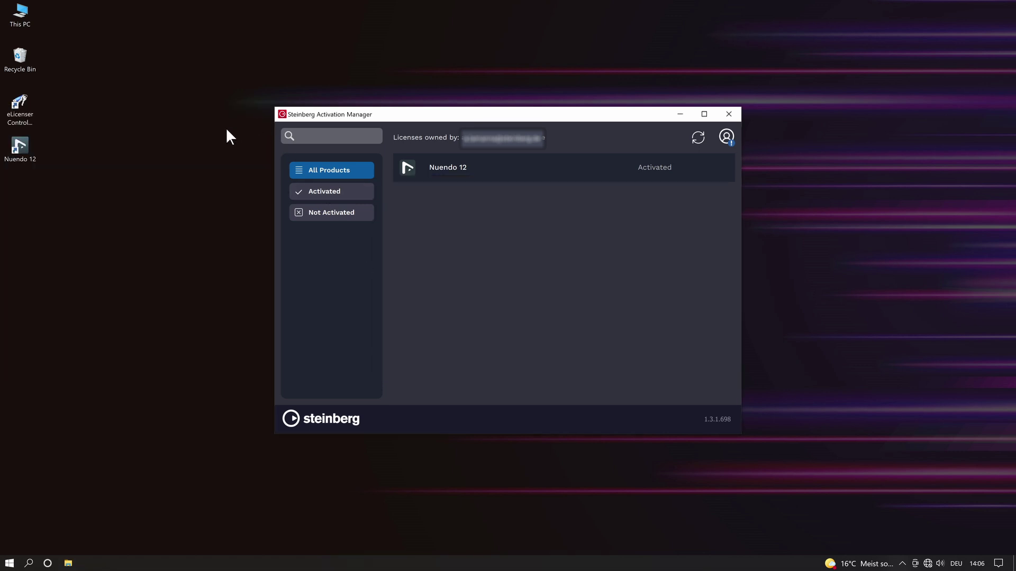
double_click(23, 142)
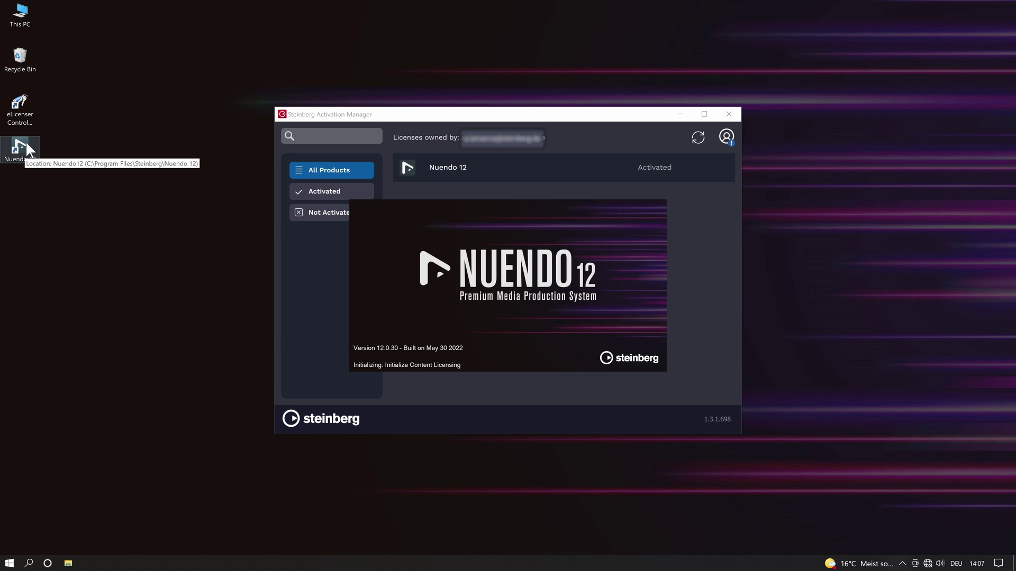